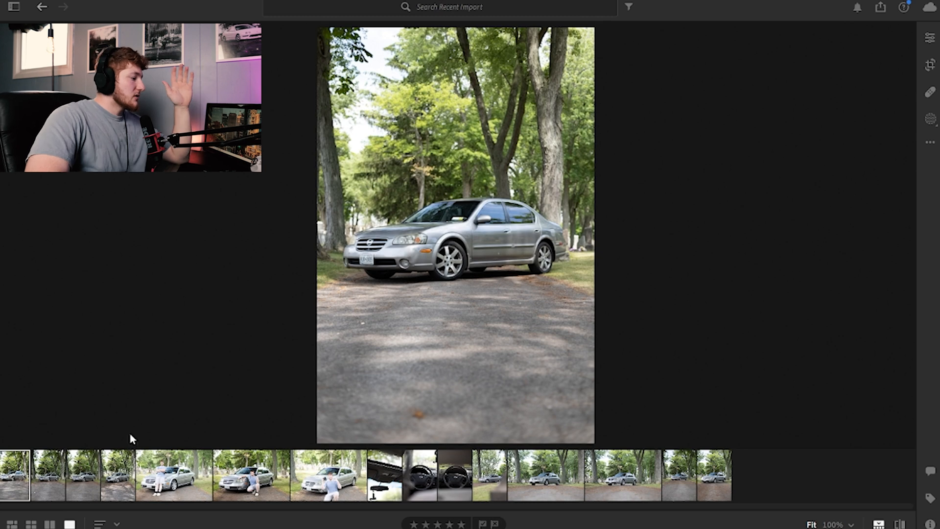
# Step: Compare the first three car photos in the filmstrip and settle on the third one for editing
pyautogui.click(55, 463)
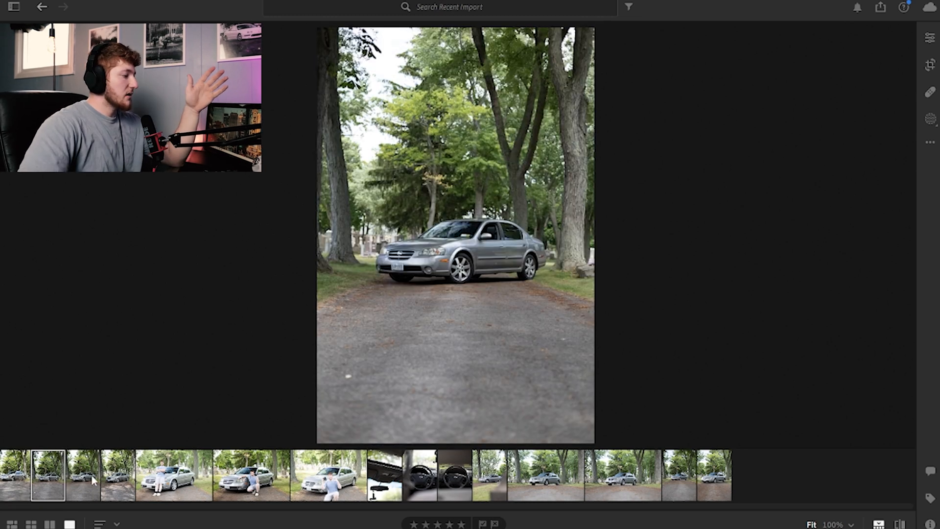
pyautogui.click(92, 478)
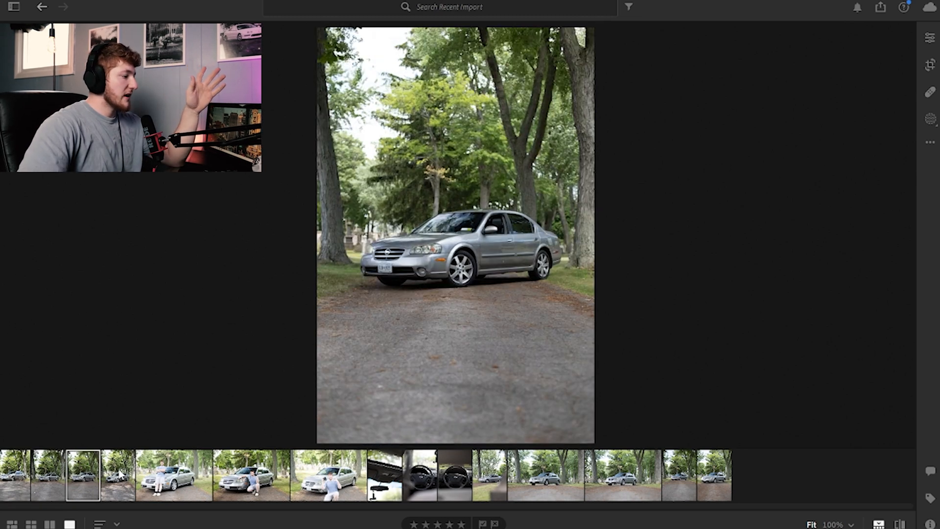
pyautogui.press('Right')
pyautogui.click(82, 478)
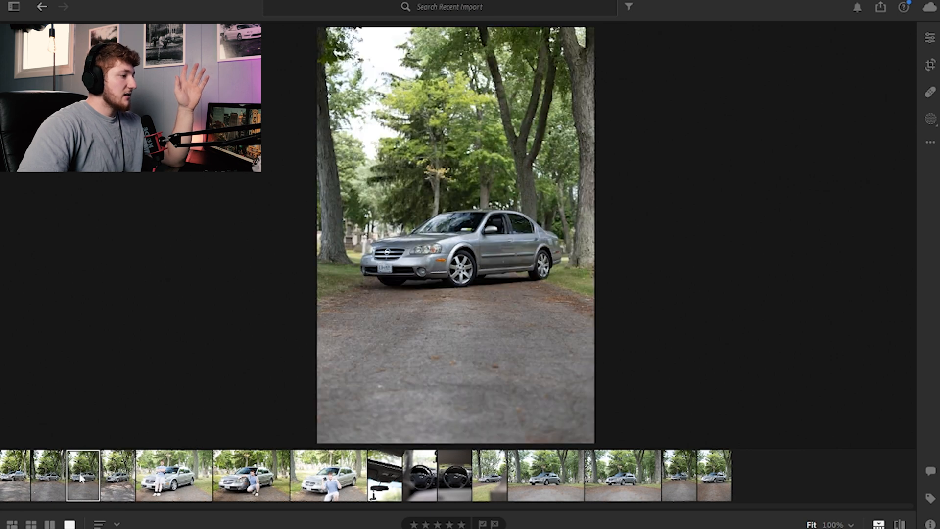
pyautogui.click(48, 483)
pyautogui.click(14, 478)
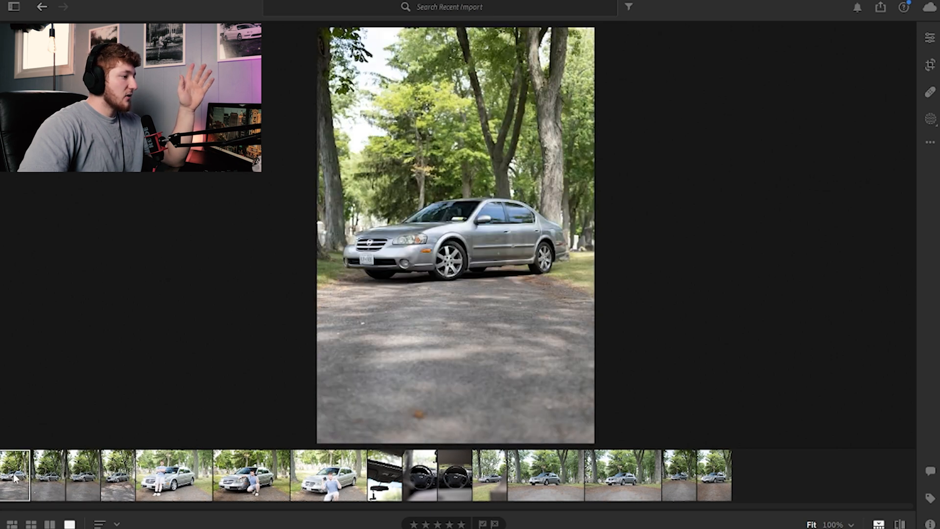
pyautogui.click(55, 478)
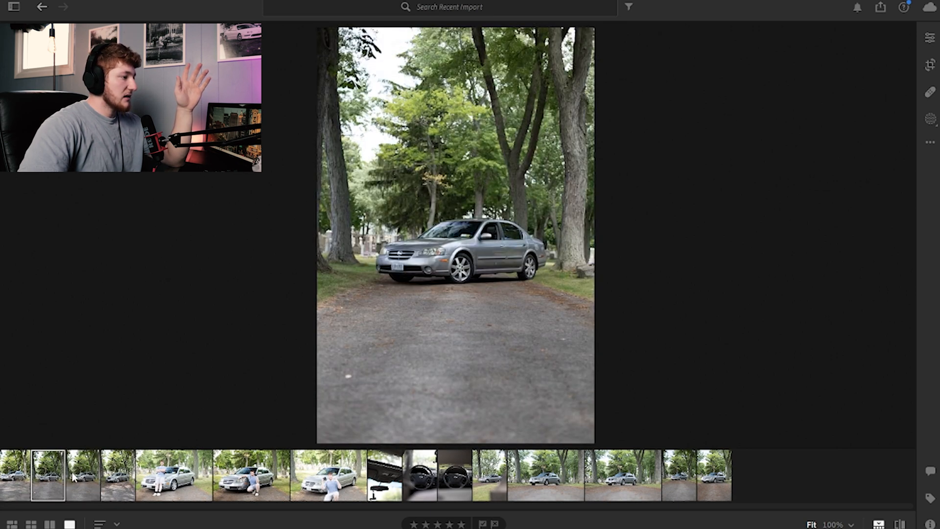
pyautogui.click(74, 478)
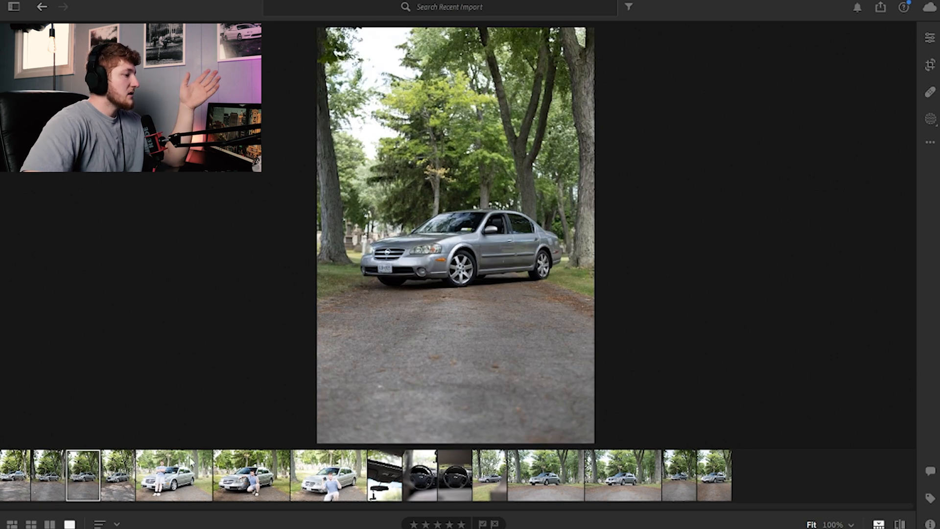
# Step: Crop the photo slightly from the lower-right corner and apply the crop
pyautogui.press('c')
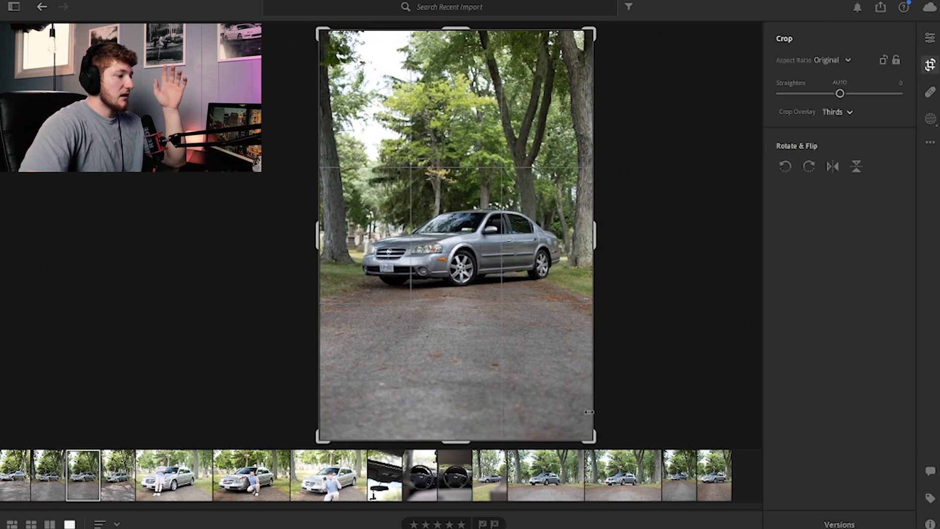
pyautogui.moveTo(539, 445); pyautogui.dragTo(533, 443)
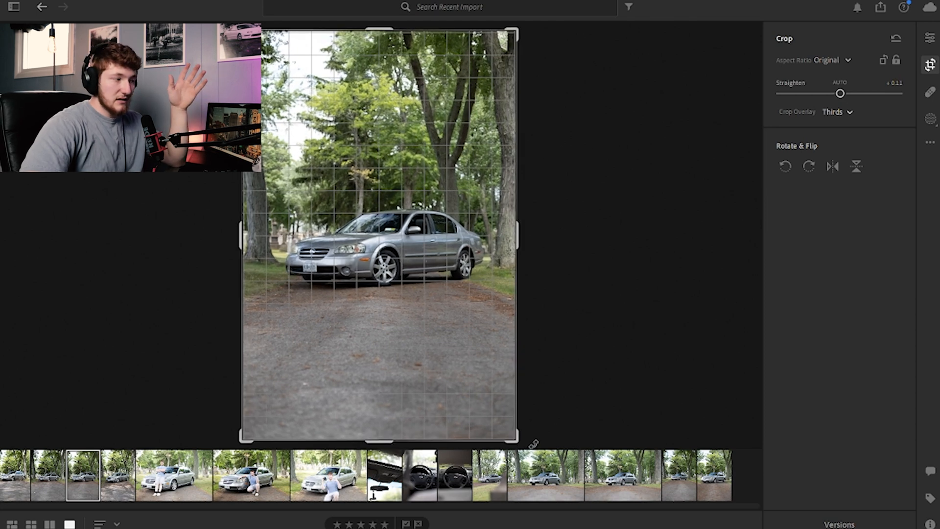
pyautogui.moveTo(533, 444); pyautogui.dragTo(534, 444)
pyautogui.press('Return')
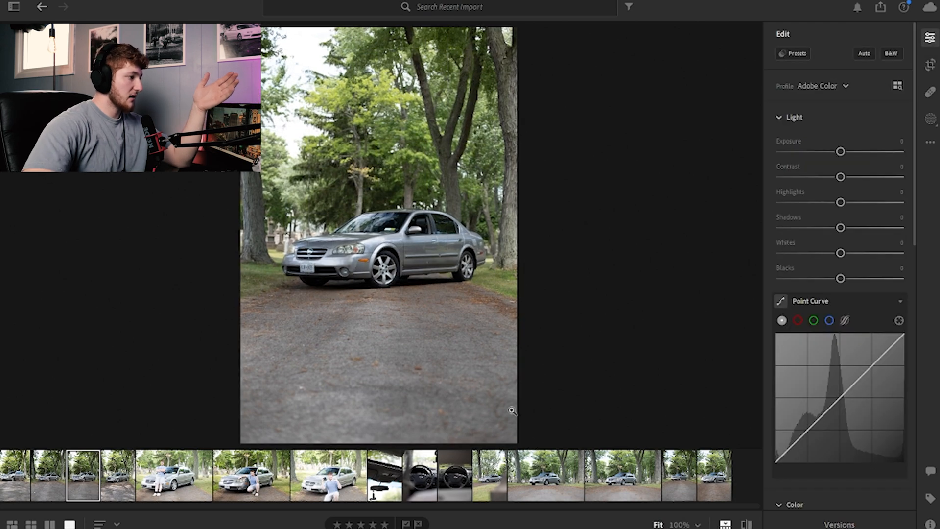
# Step: Zoom in to inspect the car's front headlight, bumper and wheel details, then return to the fit view
pyautogui.click(381, 289)
pyautogui.click(381, 289)
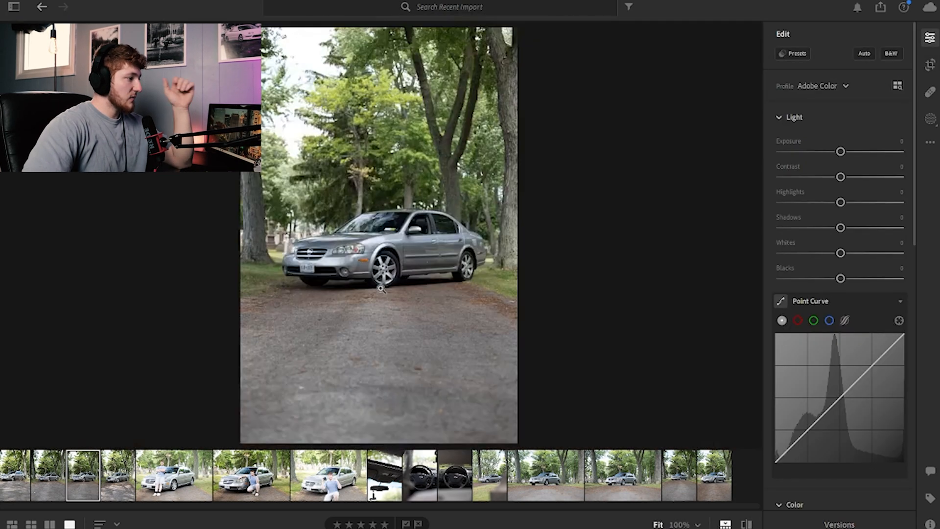
pyautogui.click(353, 256)
pyautogui.moveTo(259, 187); pyautogui.dragTo(308, 215)
pyautogui.moveTo(292, 263); pyautogui.dragTo(366, 227)
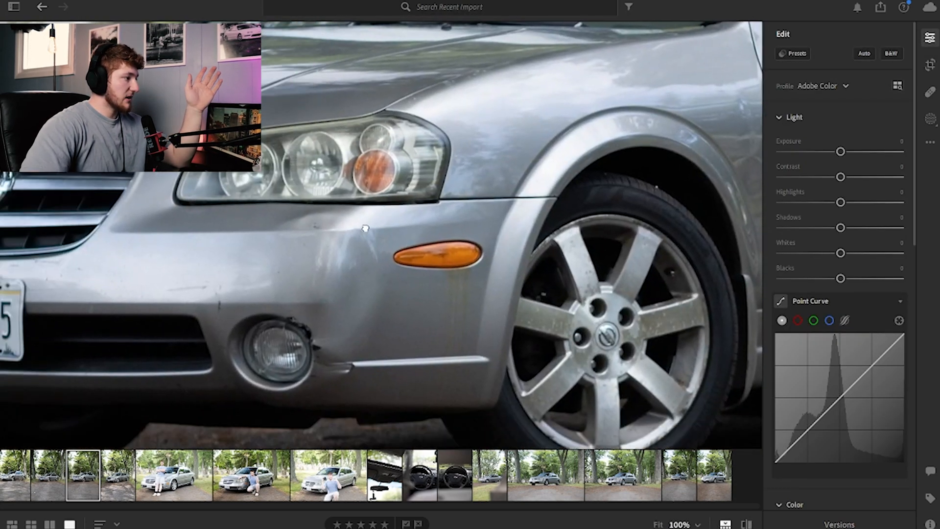
pyautogui.moveTo(238, 179); pyautogui.dragTo(308, 200)
pyautogui.click(372, 231)
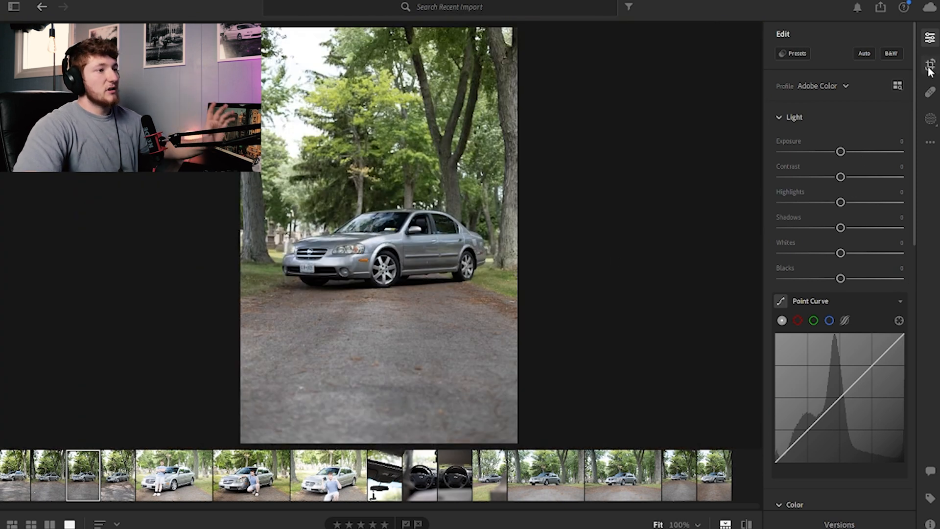
# Step: Raise the photo's Exposure to +0.52
pyautogui.moveTo(840, 151); pyautogui.dragTo(843, 151)
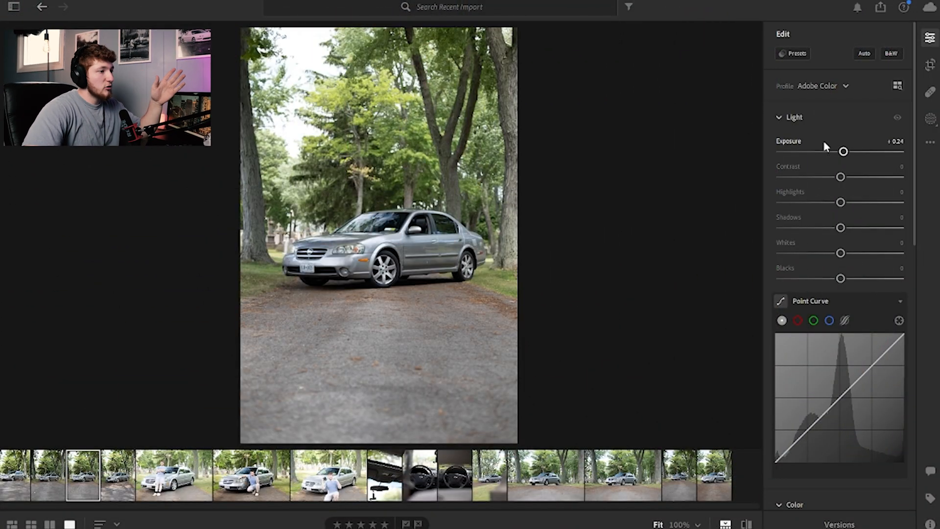
pyautogui.moveTo(850, 153); pyautogui.dragTo(848, 154)
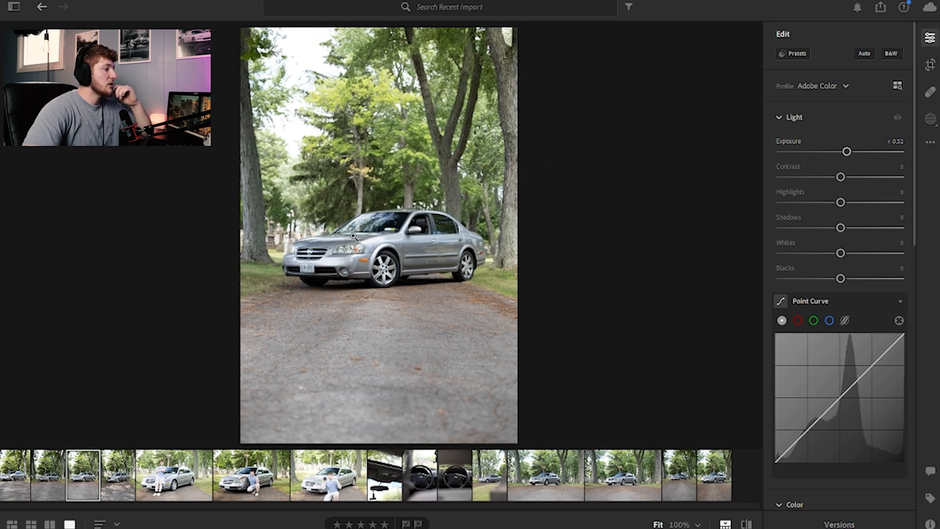
pyautogui.click(365, 220)
pyautogui.click(365, 220)
# Step: Lower Highlights to -49 and set Contrast to +5
pyautogui.moveTo(840, 202); pyautogui.dragTo(811, 209)
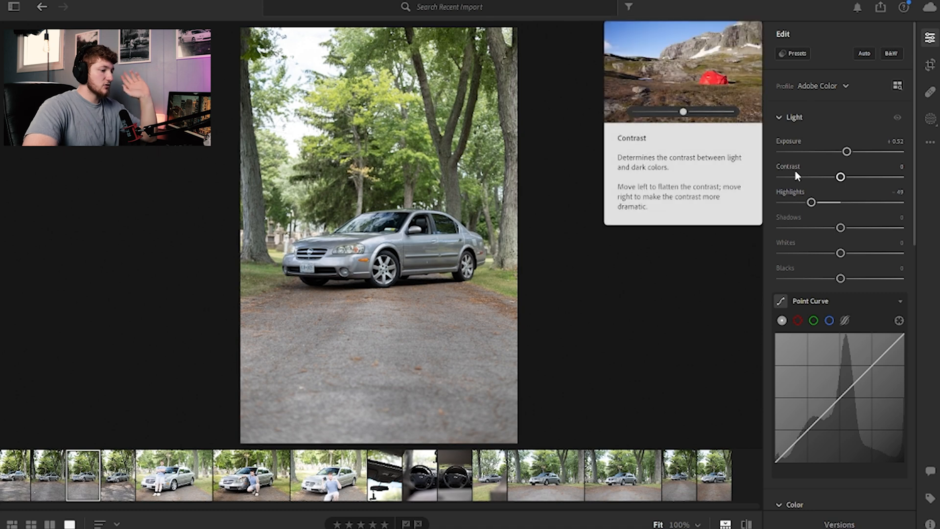
pyautogui.moveTo(842, 176)
pyautogui.mouseDown()
pyautogui.moveTo(851, 177)
pyautogui.moveTo(745, 183)
pyautogui.moveTo(855, 180)
pyautogui.moveTo(844, 177)
pyautogui.mouseUp()
pyautogui.doubleClick(852, 177)
# Step: Raise Shadows to +14 and lower Blacks to -9
pyautogui.moveTo(841, 228)
pyautogui.mouseDown()
pyautogui.moveTo(884, 229)
pyautogui.moveTo(833, 228)
pyautogui.moveTo(848, 228)
pyautogui.mouseUp()
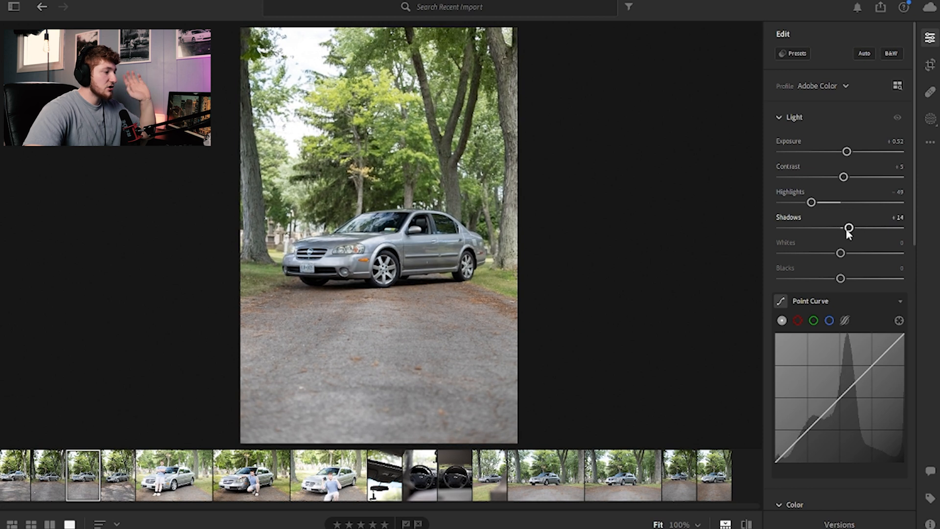
pyautogui.moveTo(841, 279); pyautogui.dragTo(836, 279)
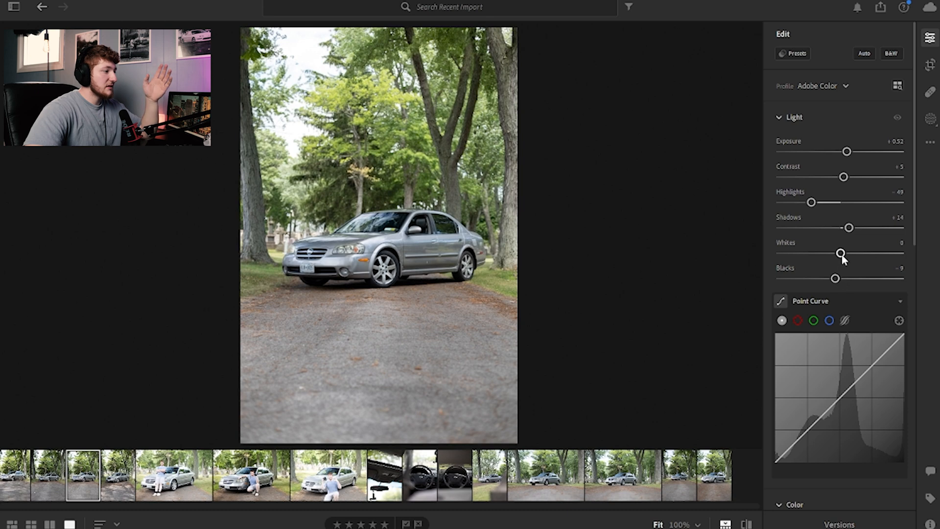
pyautogui.moveTo(841, 255)
pyautogui.mouseDown()
pyautogui.moveTo(887, 254)
pyautogui.moveTo(807, 254)
pyautogui.moveTo(841, 254)
pyautogui.mouseUp()
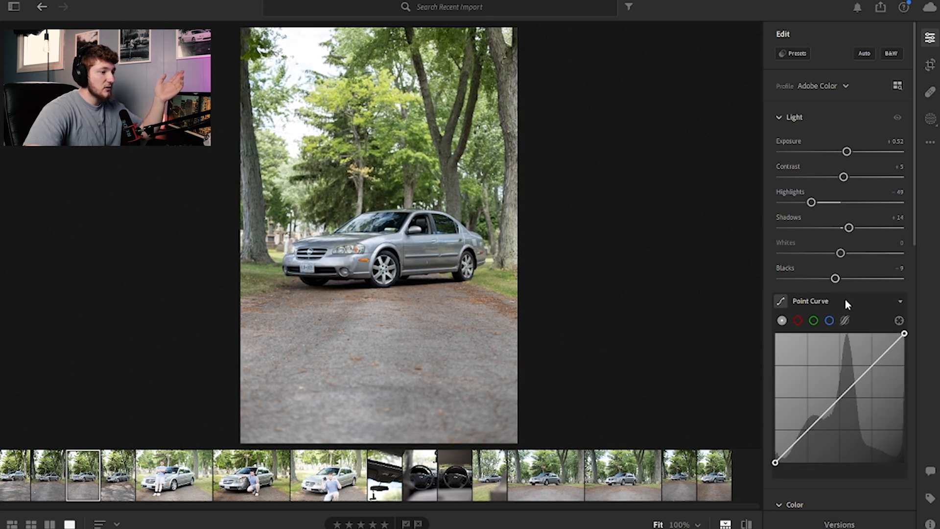
# Step: Collapse the Point Curve section and set the white balance Temp to 6,138
pyautogui.click(858, 302)
pyautogui.scroll(-1, 823, 299)
pyautogui.moveTo(816, 334); pyautogui.dragTo(833, 333)
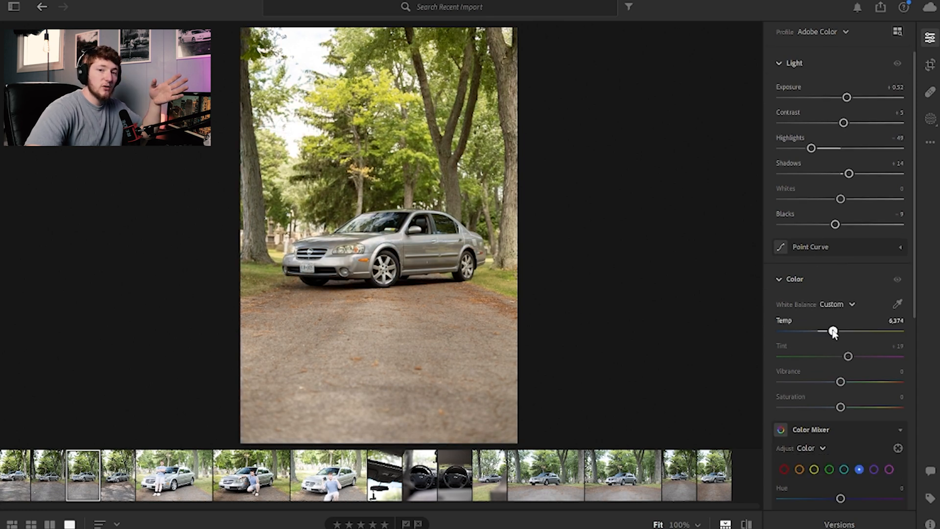
pyautogui.moveTo(832, 333)
pyautogui.mouseDown()
pyautogui.moveTo(796, 332)
pyautogui.moveTo(873, 331)
pyautogui.moveTo(786, 332)
pyautogui.moveTo(828, 333)
pyautogui.mouseUp()
pyautogui.moveTo(365, 245); pyautogui.dragTo(440, 244)
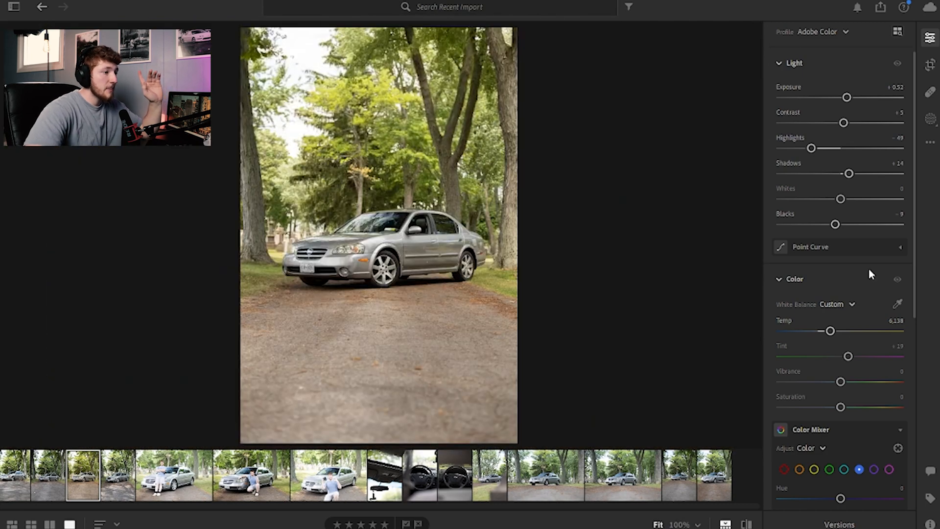
# Step: Set Vibrance to +9
pyautogui.scroll(-2, 867, 269)
pyautogui.moveTo(846, 276); pyautogui.dragTo(849, 302)
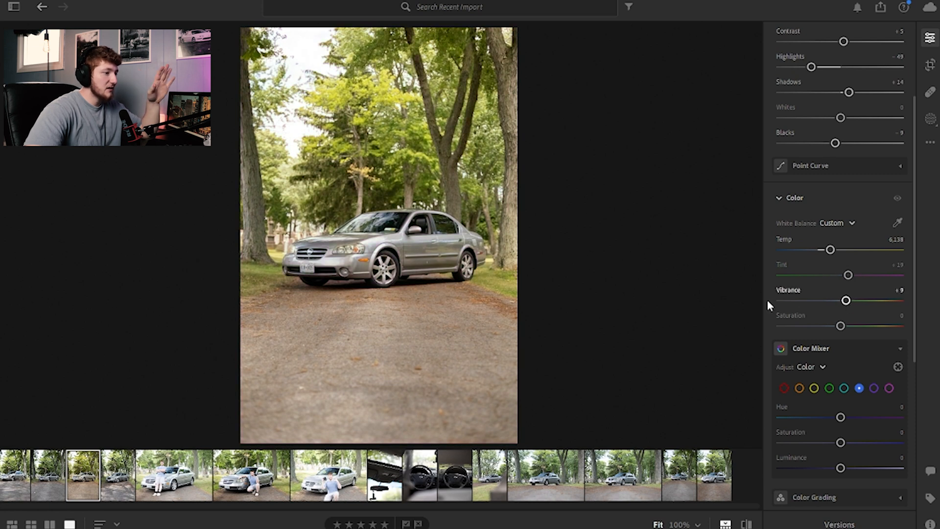
pyautogui.scroll(-4, 788, 313)
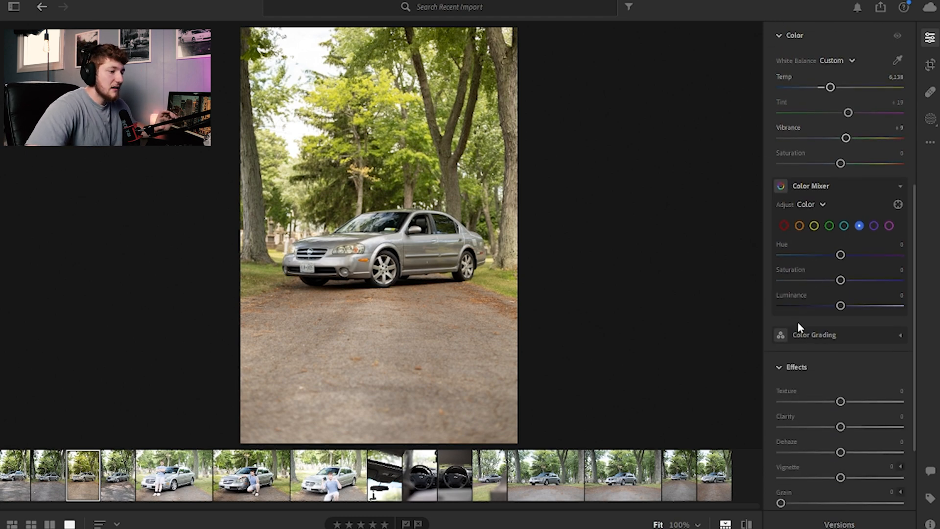
pyautogui.scroll(-2, 799, 327)
pyautogui.scroll(6, 823, 302)
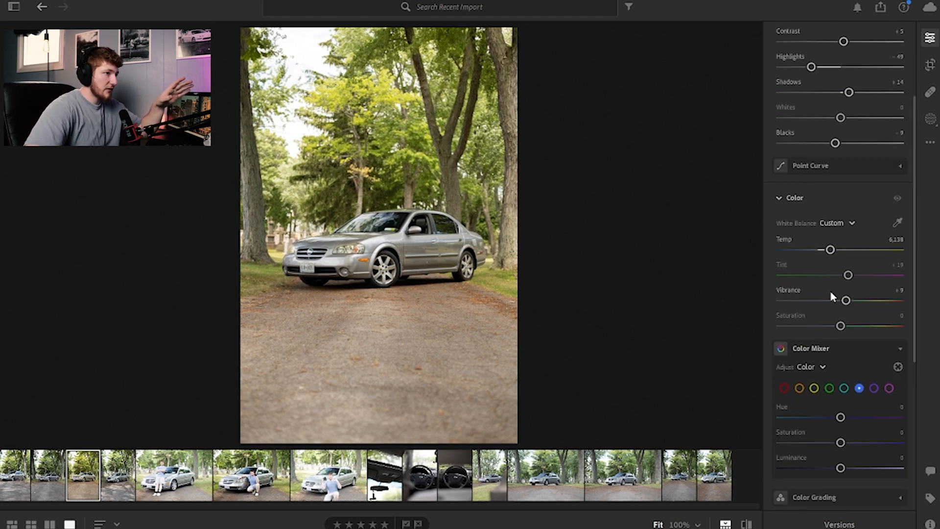
# Step: Create a Linear Gradient mask running from the photo's bottom edge up to just above the car
pyautogui.click(931, 119)
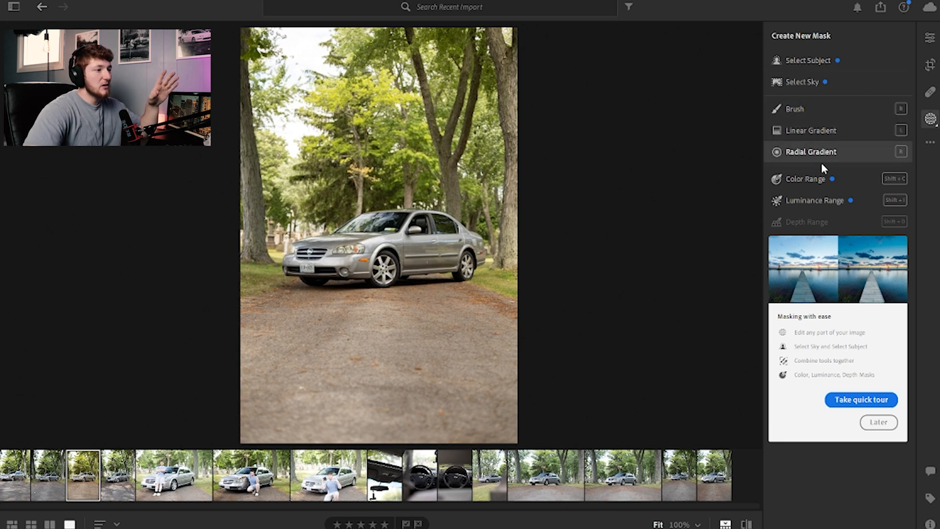
pyautogui.click(822, 132)
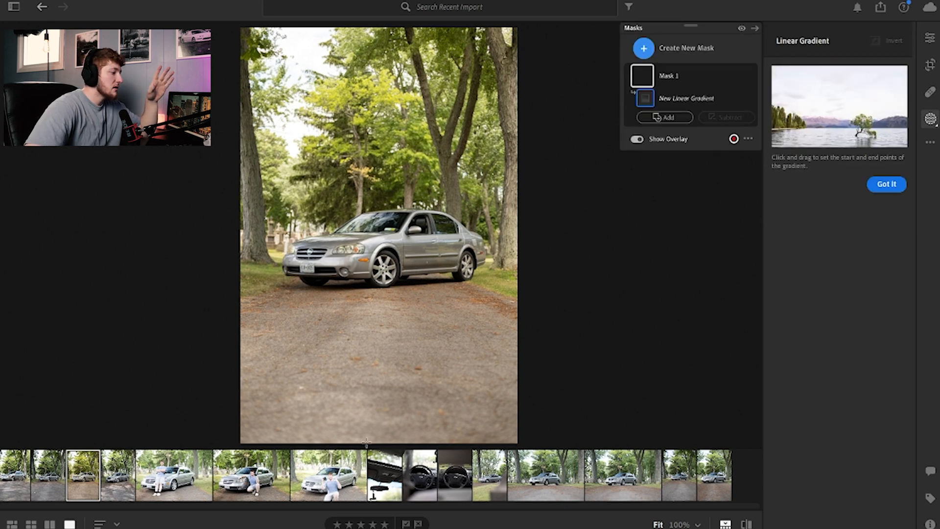
pyautogui.moveTo(369, 445); pyautogui.dragTo(372, 174)
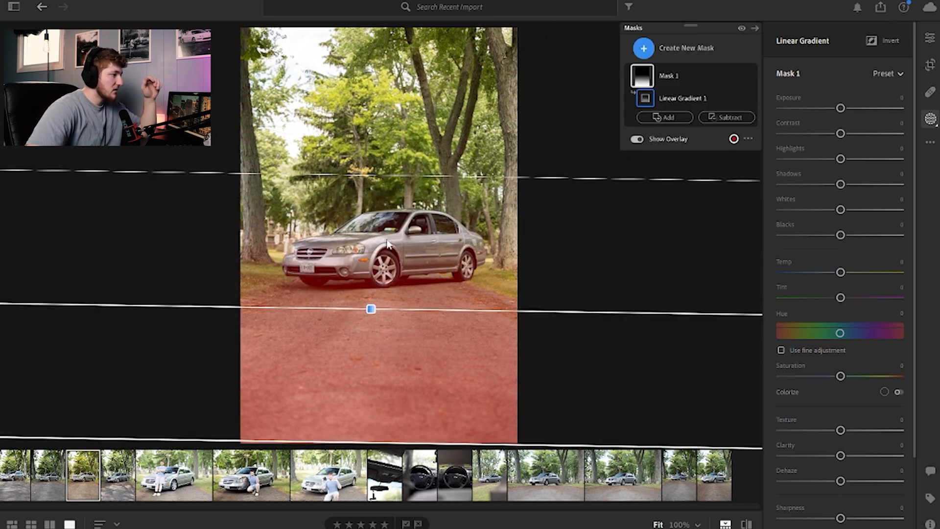
# Step: Subtract a brush area painted over the car from Mask 1
pyautogui.click(715, 119)
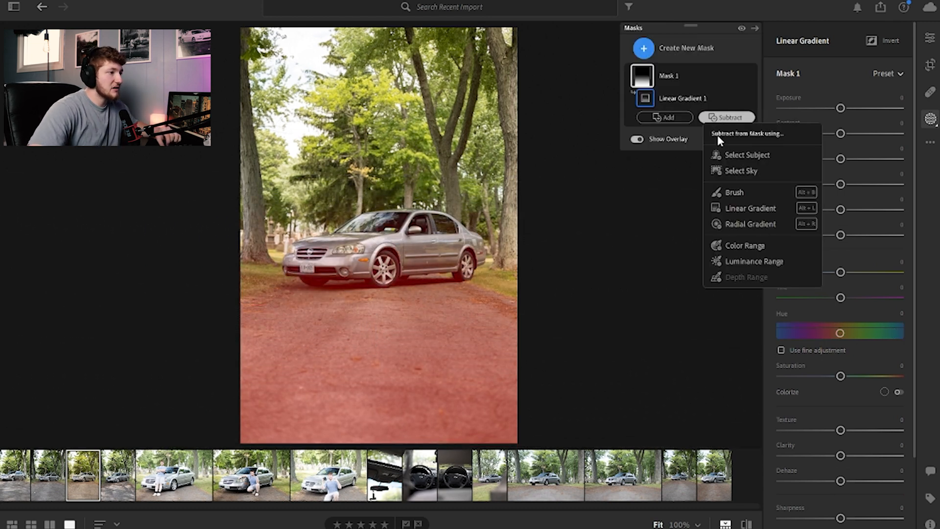
pyautogui.click(742, 185)
pyautogui.moveTo(328, 261)
pyautogui.mouseDown()
pyautogui.moveTo(376, 264)
pyautogui.moveTo(322, 256)
pyautogui.moveTo(320, 269)
pyautogui.moveTo(297, 267)
pyautogui.moveTo(325, 257)
pyautogui.moveTo(359, 265)
pyautogui.moveTo(411, 244)
pyautogui.moveTo(366, 240)
pyautogui.moveTo(427, 246)
pyautogui.moveTo(405, 264)
pyautogui.moveTo(350, 273)
pyautogui.moveTo(381, 267)
pyautogui.moveTo(386, 276)
pyautogui.moveTo(292, 269)
pyautogui.moveTo(319, 264)
pyautogui.mouseUp()
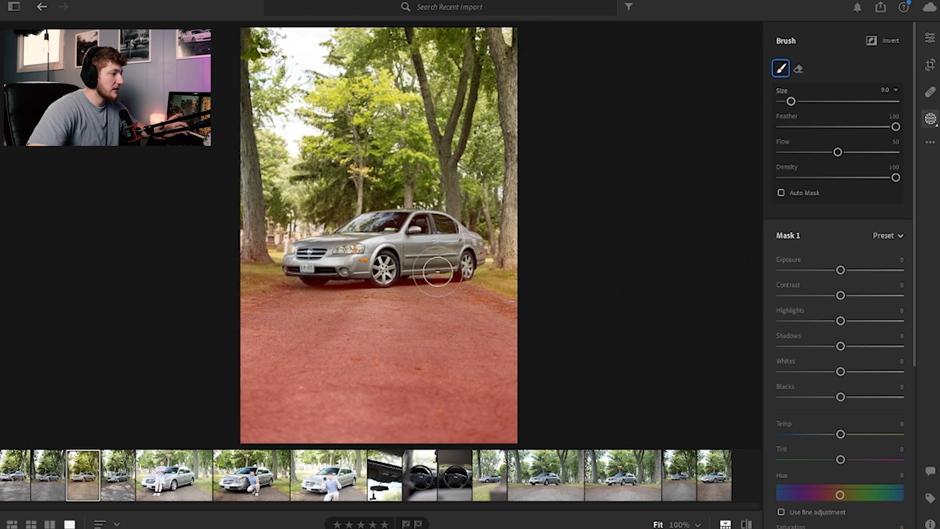
pyautogui.moveTo(447, 248)
pyautogui.mouseDown()
pyautogui.moveTo(400, 222)
pyautogui.moveTo(415, 213)
pyautogui.moveTo(476, 248)
pyautogui.moveTo(432, 233)
pyautogui.moveTo(342, 260)
pyautogui.mouseUp()
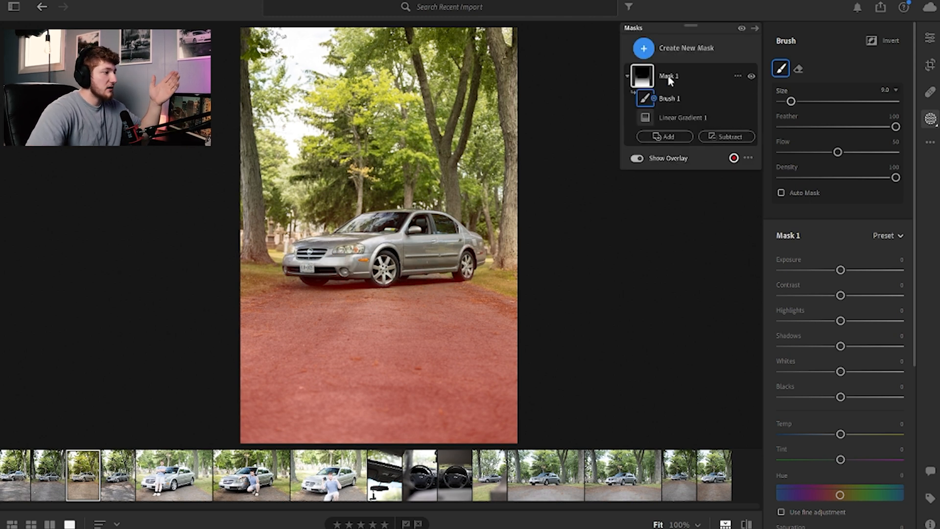
# Step: Darken Mask 1 by setting its Exposure to about -1.3 and Blacks to -20
pyautogui.moveTo(841, 269); pyautogui.dragTo(824, 271)
pyautogui.moveTo(840, 396); pyautogui.dragTo(832, 396)
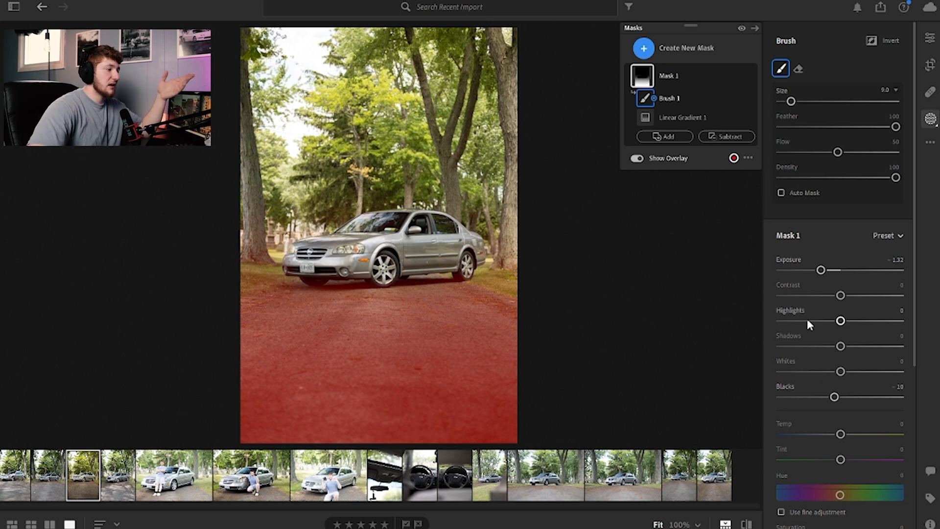
pyautogui.moveTo(835, 397); pyautogui.dragTo(854, 404)
# Step: Increase Mask 1's Clarity to +22
pyautogui.scroll(-5, 814, 351)
pyautogui.moveTo(841, 326)
pyautogui.mouseDown()
pyautogui.moveTo(771, 325)
pyautogui.moveTo(890, 324)
pyautogui.moveTo(838, 325)
pyautogui.mouseUp()
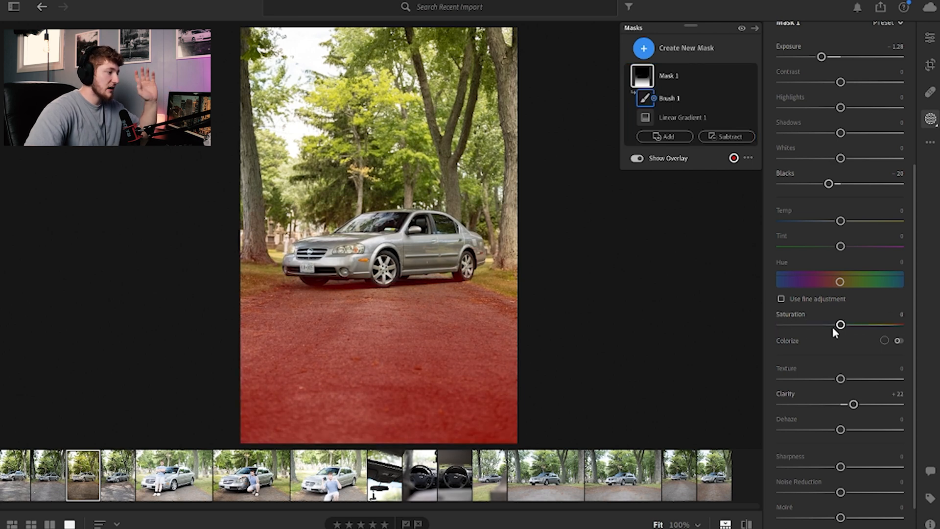
pyautogui.scroll(-1, 803, 328)
pyautogui.scroll(5, 817, 382)
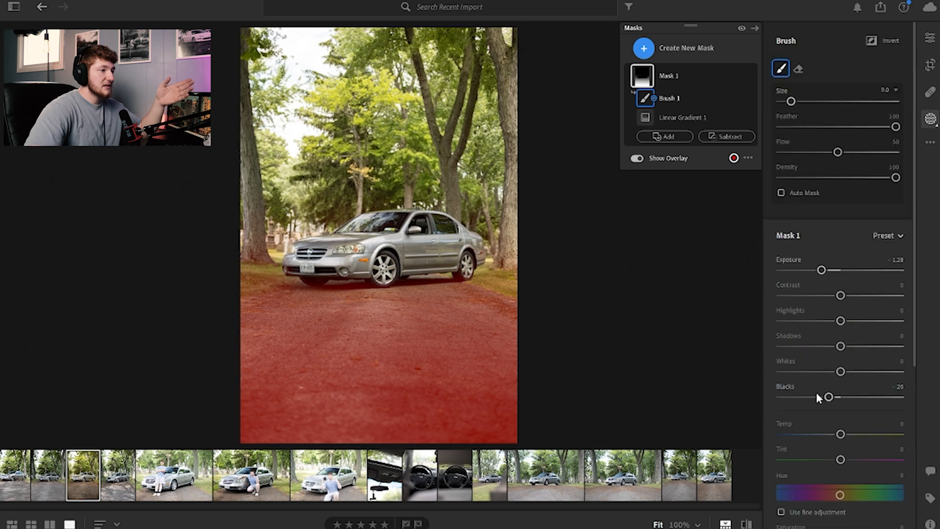
# Step: Create a new Select Subject mask on the car
pyautogui.click(658, 48)
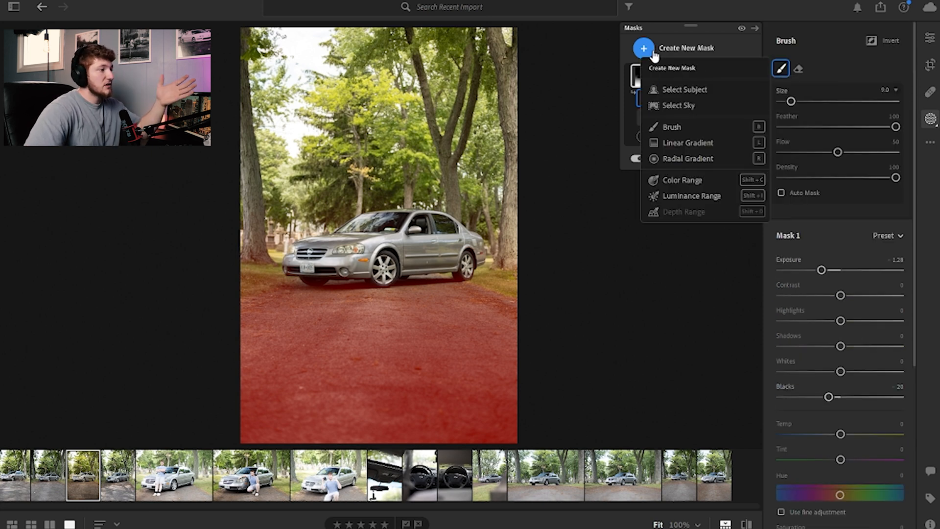
pyautogui.click(682, 91)
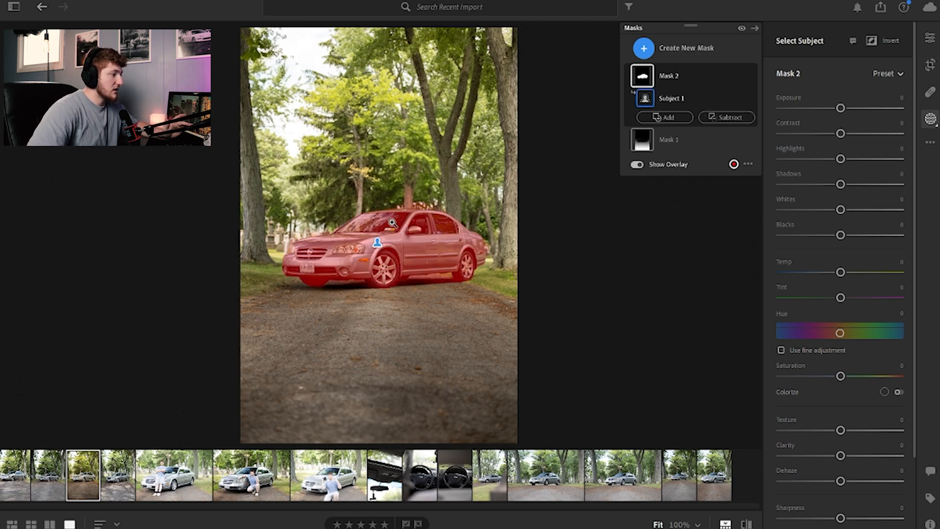
# Step: Subtract brush strokes along the car's roof and lower edges from Mask 2's subject selection
pyautogui.moveTo(396, 216); pyautogui.dragTo(591, 152)
pyautogui.click(727, 117)
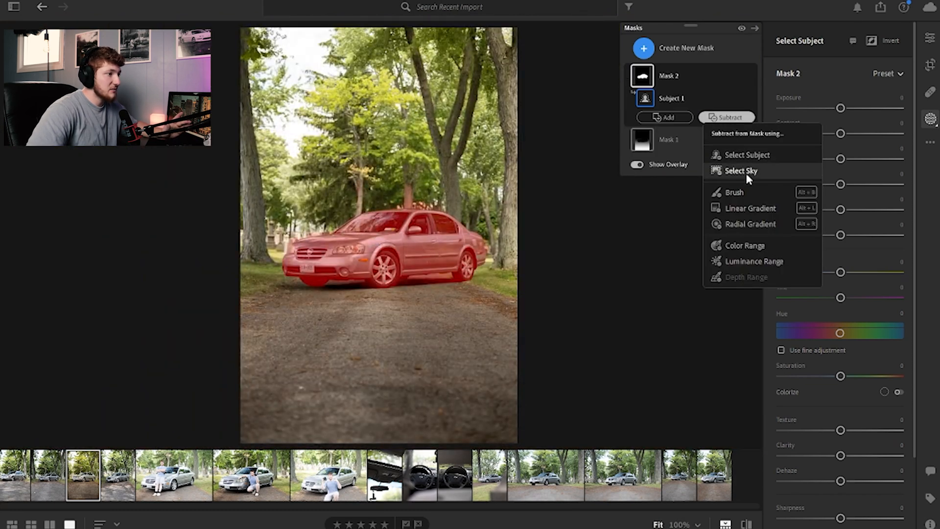
pyautogui.click(745, 192)
pyautogui.moveTo(399, 201)
pyautogui.mouseDown()
pyautogui.moveTo(435, 203)
pyautogui.moveTo(400, 200)
pyautogui.mouseUp()
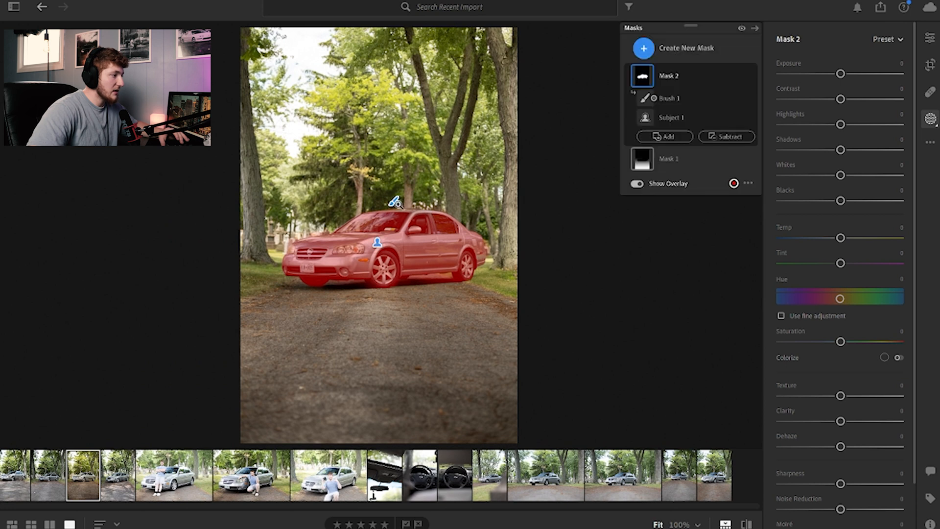
pyautogui.click(398, 202)
pyautogui.moveTo(425, 294)
pyautogui.mouseDown()
pyautogui.moveTo(465, 285)
pyautogui.moveTo(405, 296)
pyautogui.mouseUp()
pyautogui.moveTo(284, 238); pyautogui.dragTo(406, 190)
# Step: Raise Mask 2's Shadows to +7
pyautogui.moveTo(841, 270); pyautogui.dragTo(841, 275)
pyautogui.moveTo(841, 346); pyautogui.dragTo(835, 375)
pyautogui.scroll(-2, 814, 343)
pyautogui.doubleClick(834, 374)
pyautogui.scroll(-2, 814, 363)
# Step: Set Mask 2's Clarity to +8 and Dehaze to +3
pyautogui.moveTo(839, 465); pyautogui.dragTo(846, 467)
pyautogui.scroll(-2, 803, 397)
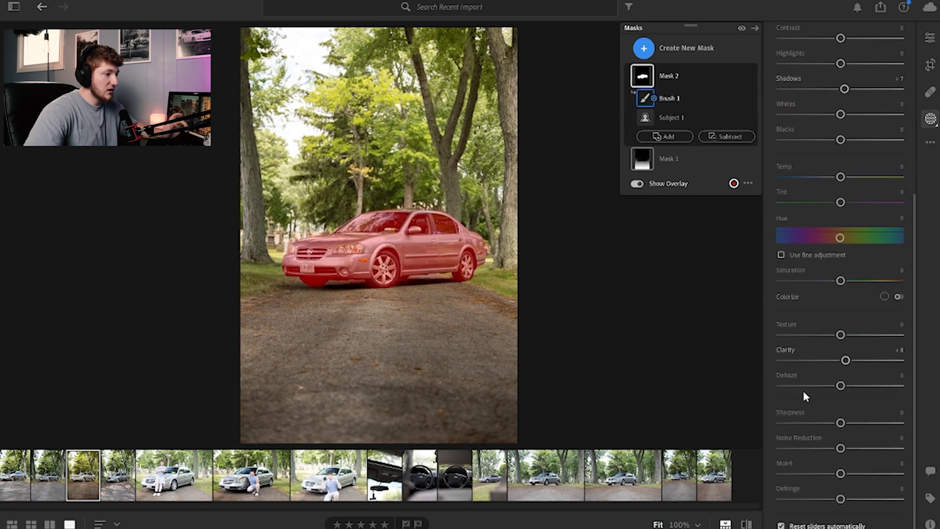
pyautogui.moveTo(841, 387)
pyautogui.mouseDown()
pyautogui.moveTo(875, 388)
pyautogui.moveTo(818, 388)
pyautogui.moveTo(842, 387)
pyautogui.mouseUp()
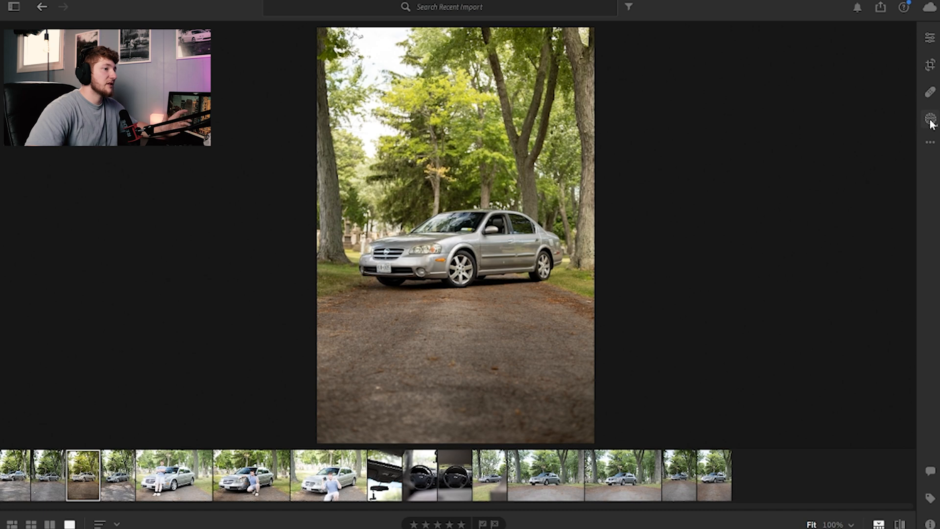
# Step: Create a new linear gradient mask running from the top of the photo down toward the car
pyautogui.click(931, 120)
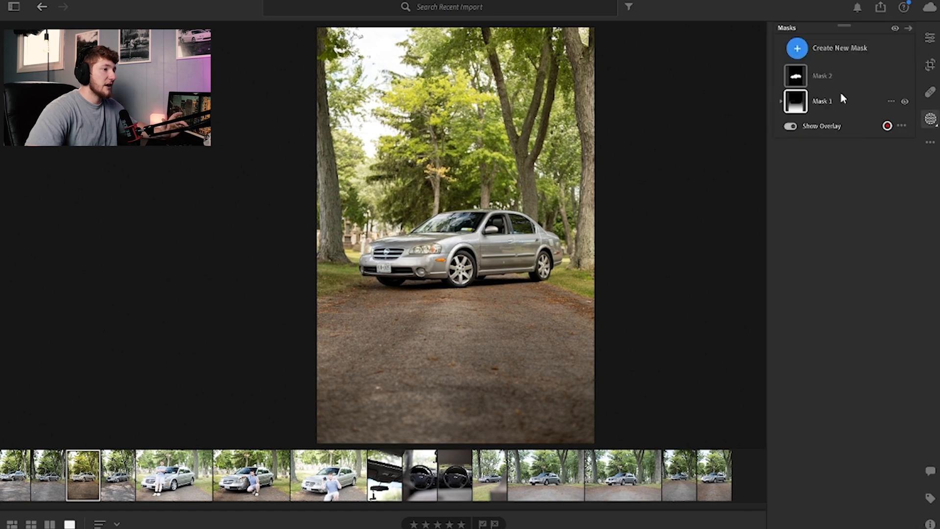
pyautogui.click(840, 96)
pyautogui.click(672, 49)
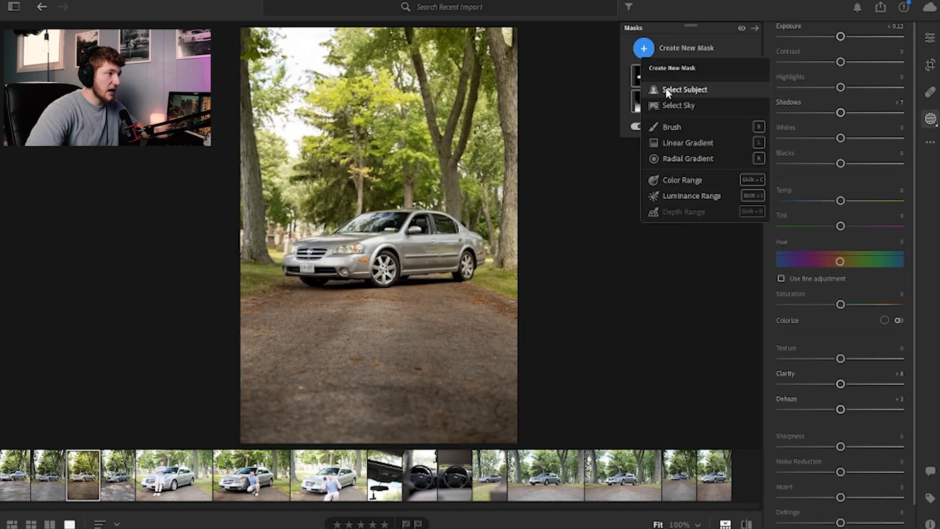
pyautogui.click(688, 142)
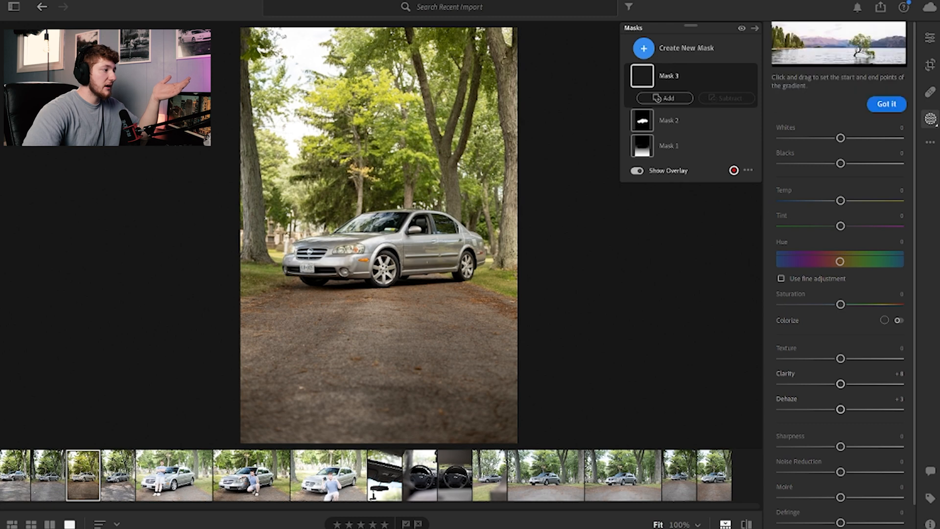
pyautogui.moveTo(301, 49); pyautogui.dragTo(341, 298)
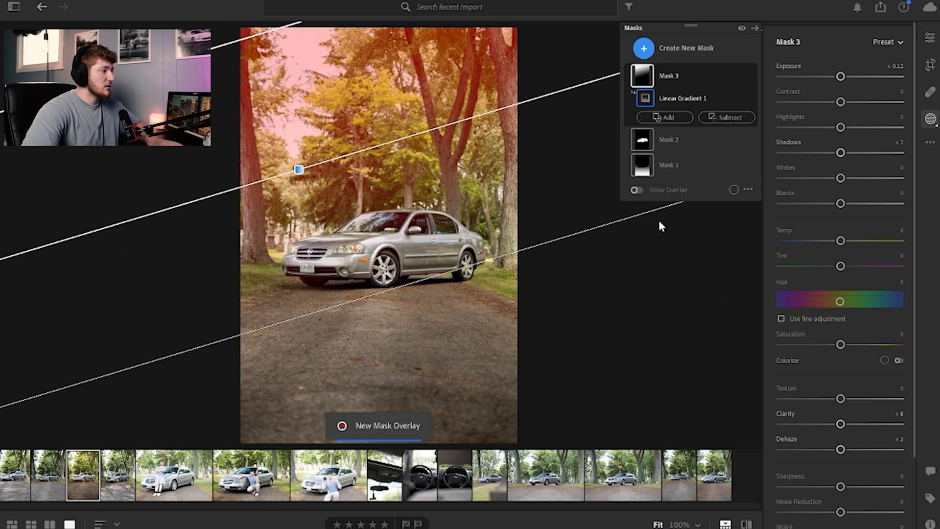
# Step: Set the gradient mask's Exposure to +0.76, Temp to +31 and Clarity to -50
pyautogui.moveTo(840, 77); pyautogui.dragTo(848, 77)
pyautogui.moveTo(840, 241); pyautogui.dragTo(851, 243)
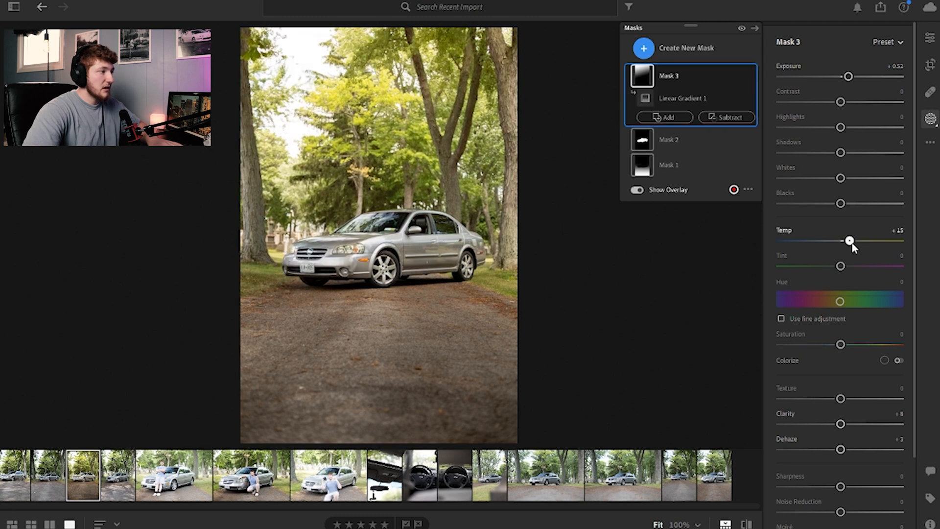
pyautogui.moveTo(841, 344); pyautogui.dragTo(839, 346)
pyautogui.moveTo(829, 422); pyautogui.dragTo(796, 426)
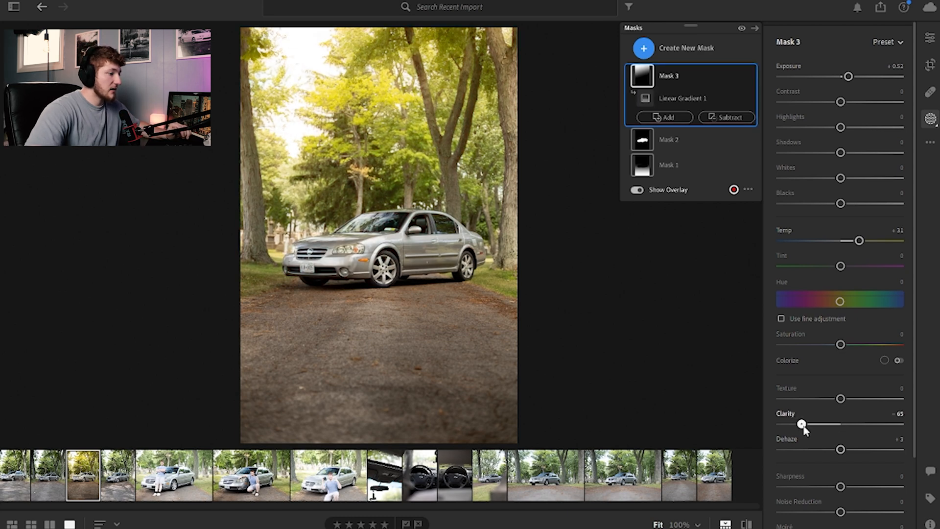
pyautogui.moveTo(812, 426); pyautogui.dragTo(812, 425)
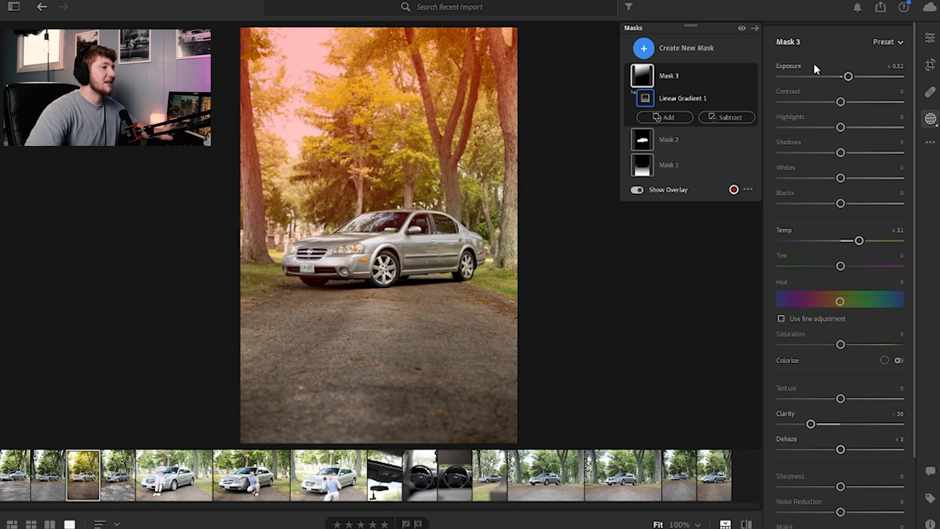
pyautogui.moveTo(848, 77); pyautogui.dragTo(852, 77)
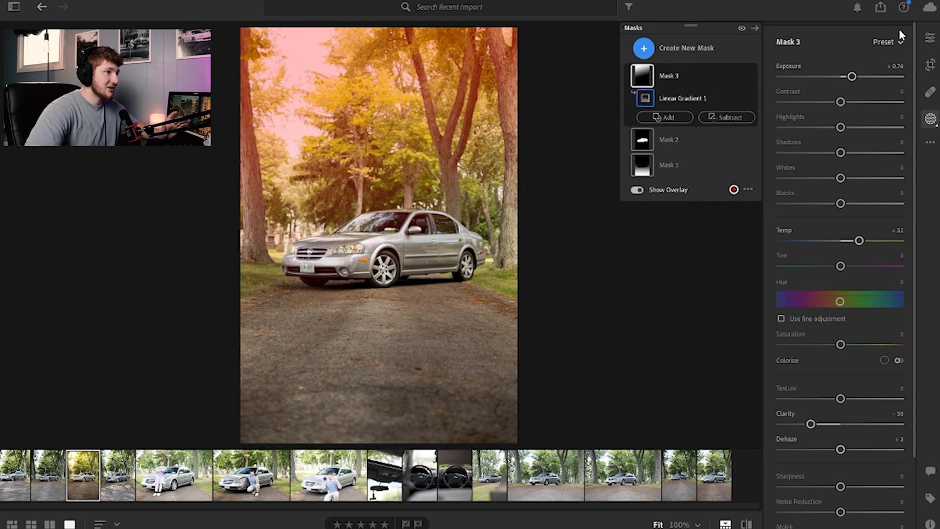
# Step: Create a new brush mask, size 23, and paint over the bright sky at the photo's upper left
pyautogui.click(928, 38)
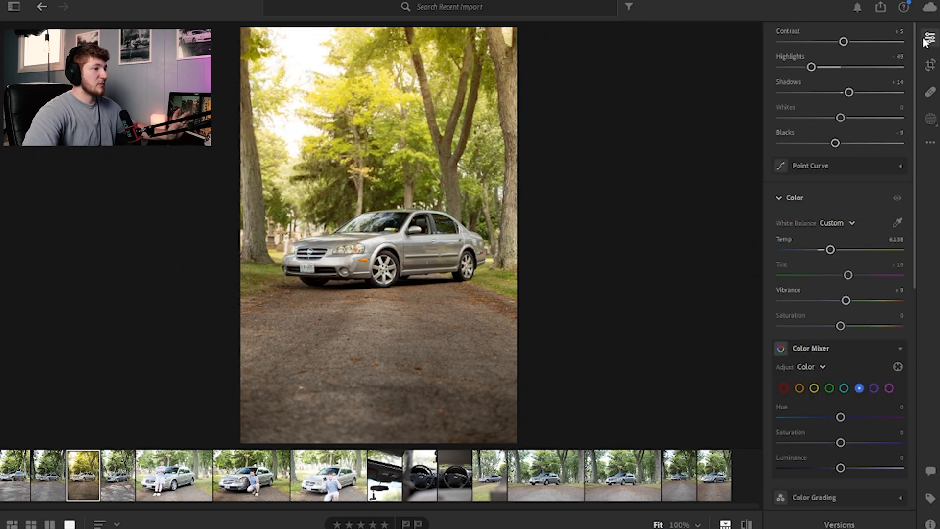
pyautogui.click(930, 119)
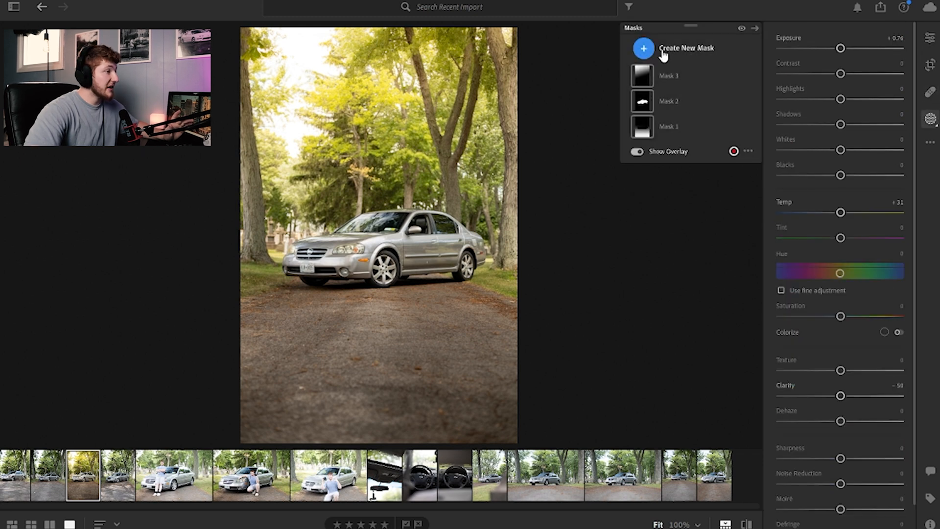
pyautogui.click(674, 54)
pyautogui.click(683, 127)
pyautogui.scroll(5, 298, 60)
pyautogui.moveTo(298, 59)
pyautogui.mouseDown()
pyautogui.moveTo(282, 56)
pyautogui.moveTo(300, 52)
pyautogui.moveTo(301, 126)
pyautogui.mouseUp()
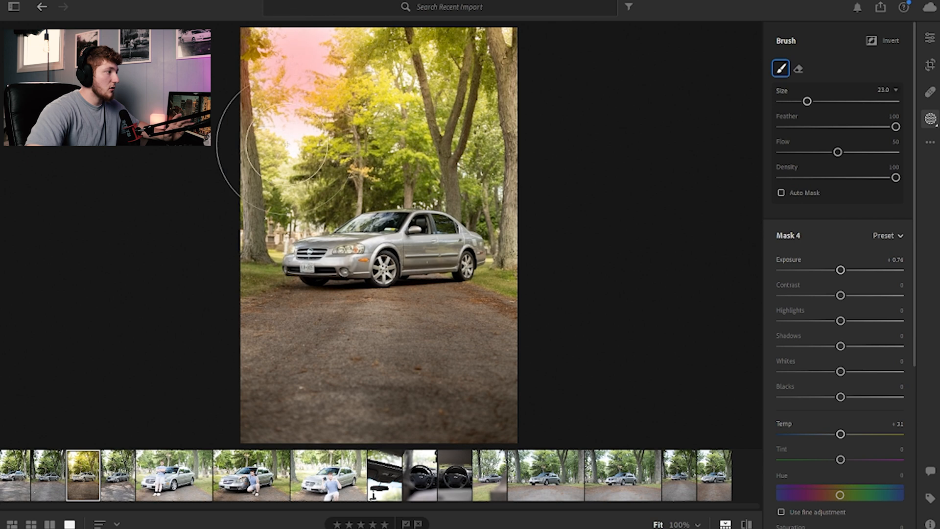
# Step: Set the brush mask's Exposure to +0.88 and reset its Temp to 0
pyautogui.moveTo(840, 270); pyautogui.dragTo(855, 269)
pyautogui.doubleClick(840, 434)
pyautogui.moveTo(840, 434); pyautogui.dragTo(861, 435)
pyautogui.doubleClick(860, 434)
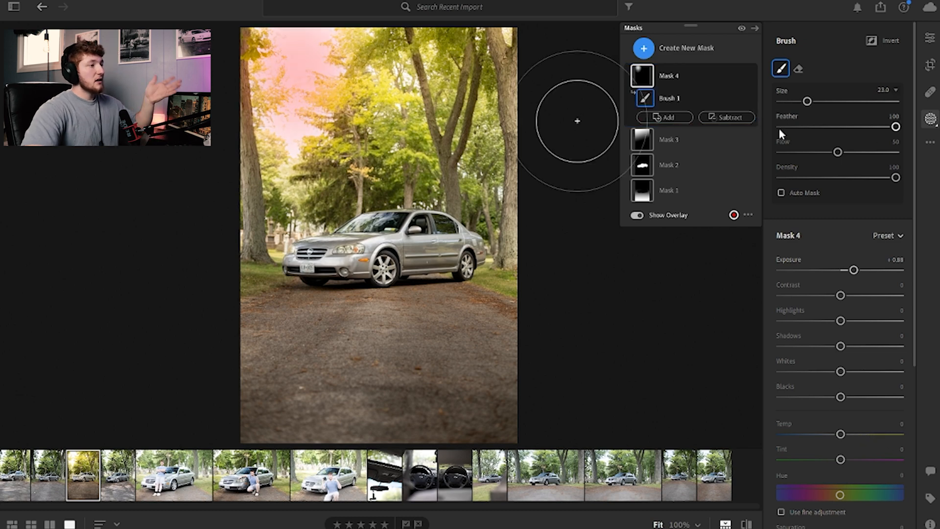
pyautogui.click(931, 40)
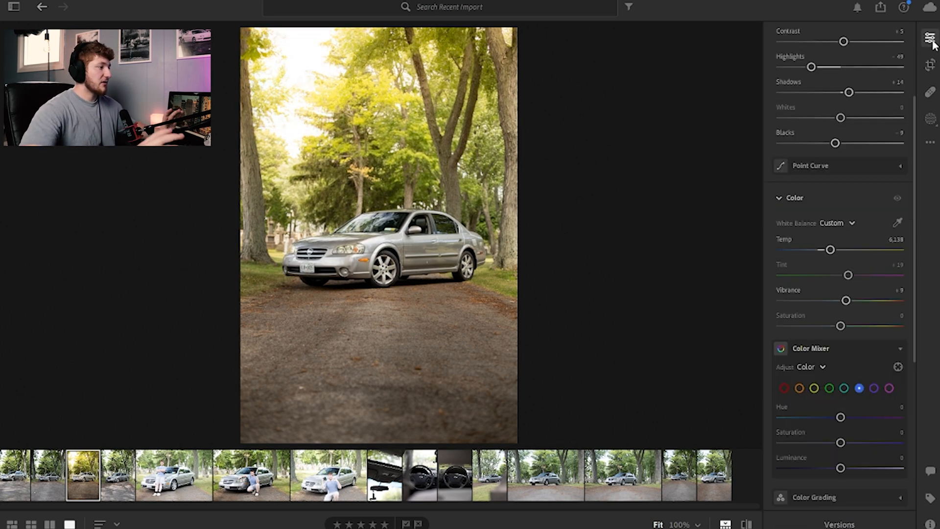